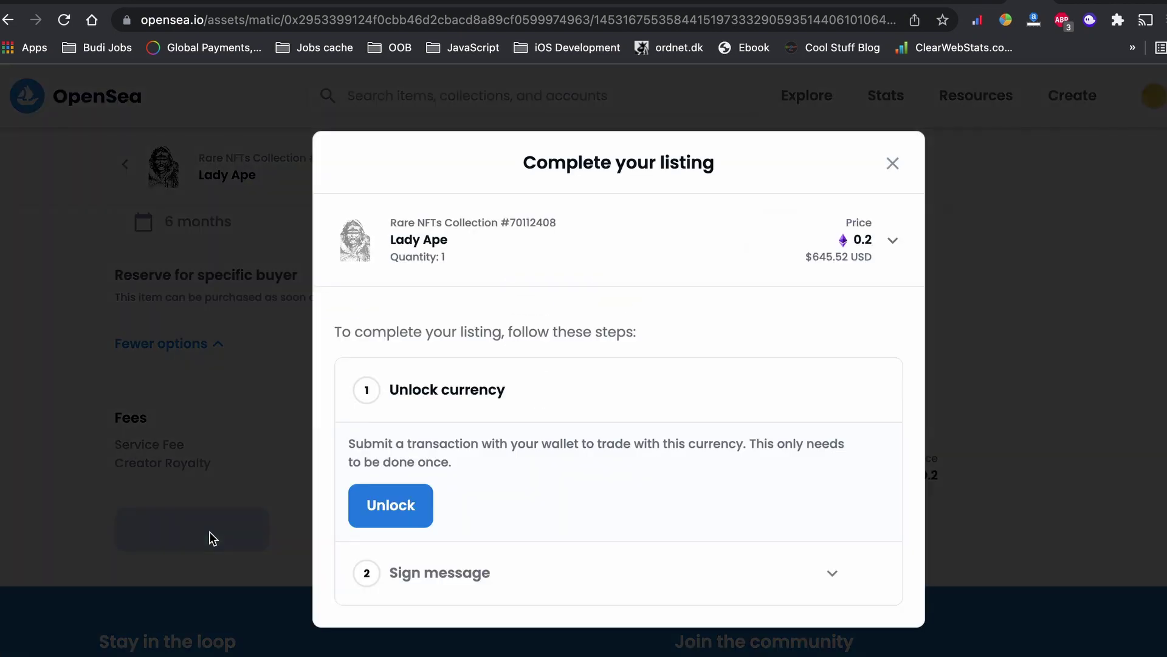
- Try unlocking the Lady Ape listing's currency and sign in MetaMask, which ends in a transaction error
triple_click(427, 441)
left_click(427, 441)
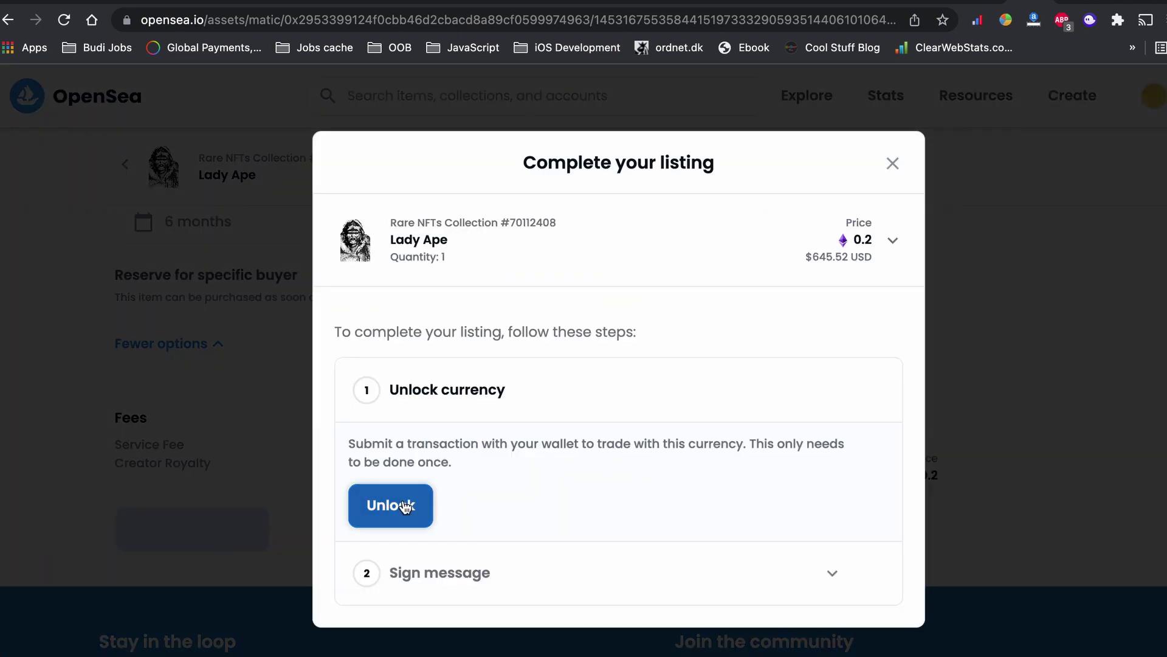
left_click(404, 506)
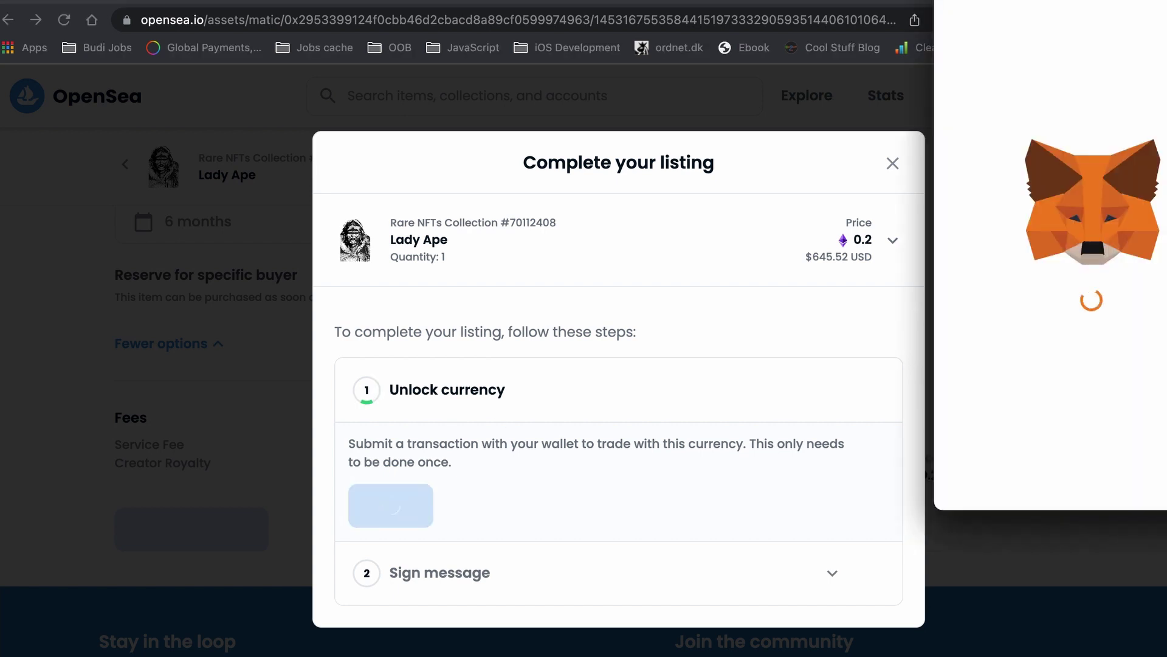
left_click_drag(931, 639, 1072, 604)
left_click(997, 566)
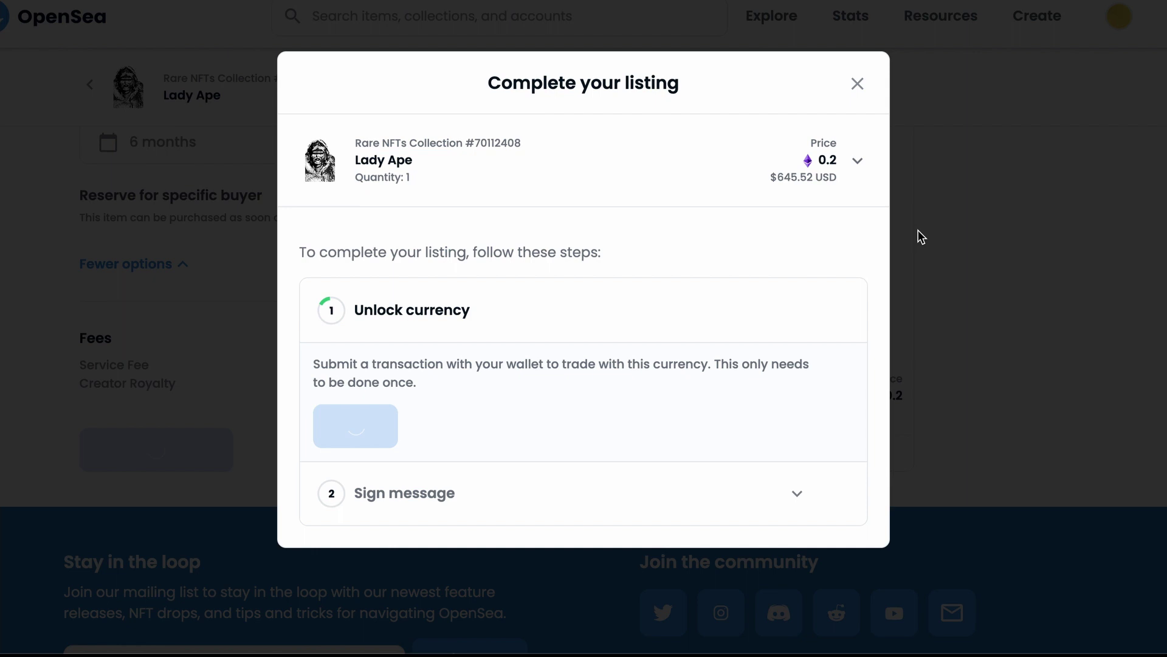
triple_click(841, 620)
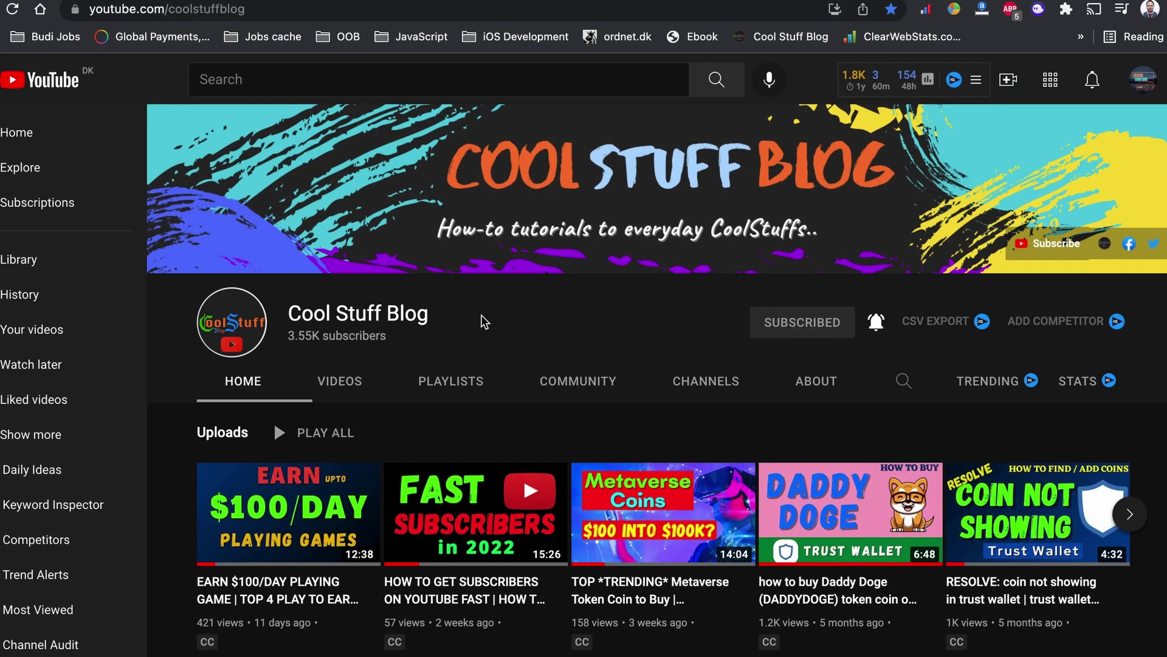
left_click(338, 382)
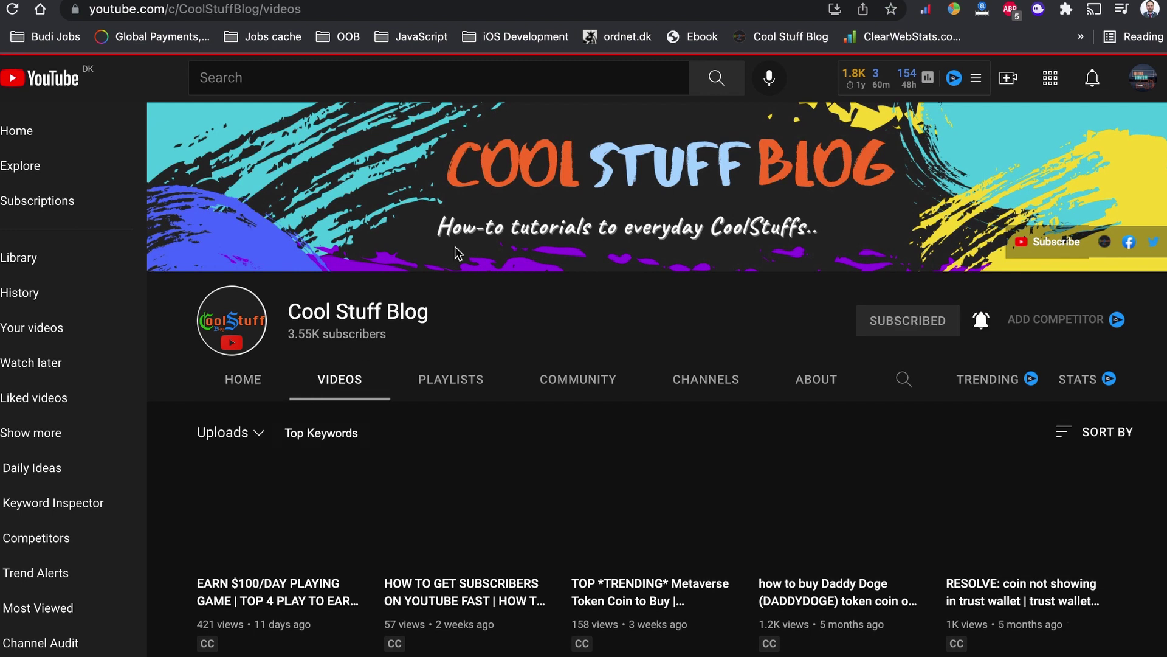
scroll(457, 252, "down", 4)
scroll(455, 247, "down", 1)
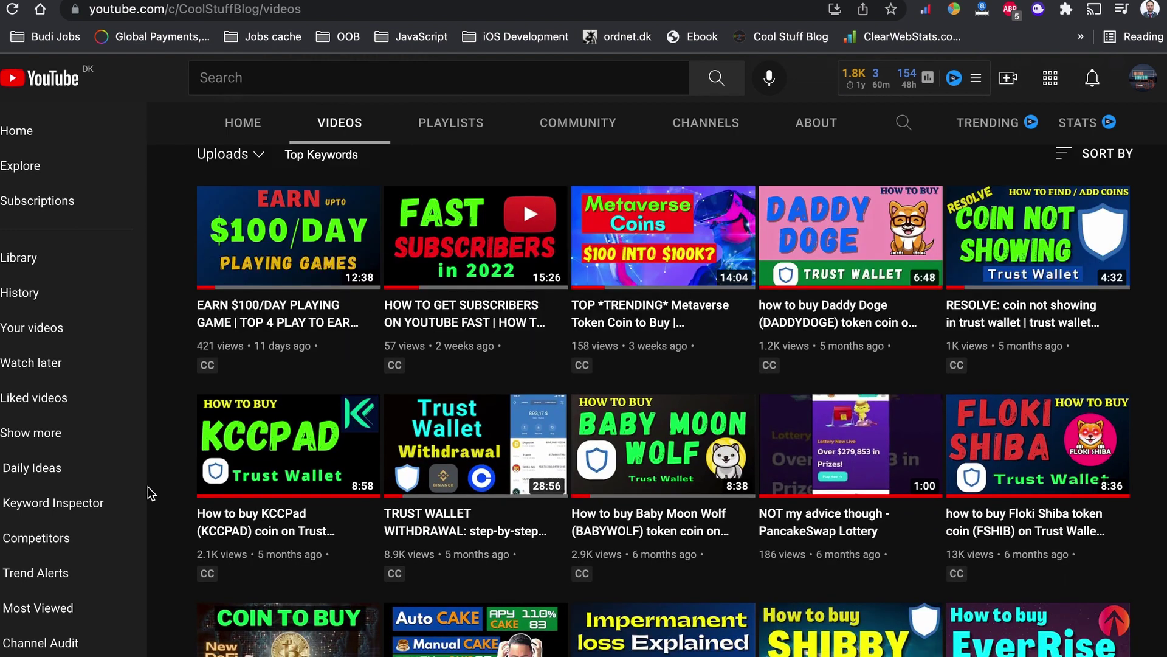
scroll(166, 508, "down", 1)
scroll(167, 508, "down", 2)
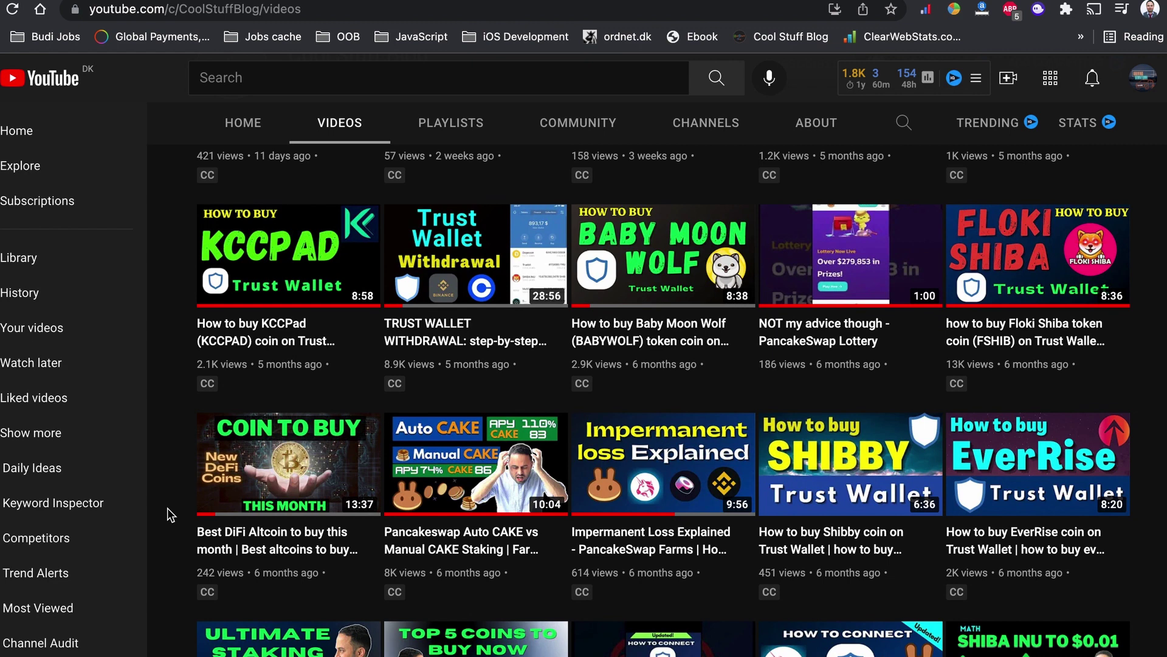
scroll(166, 508, "down", 5)
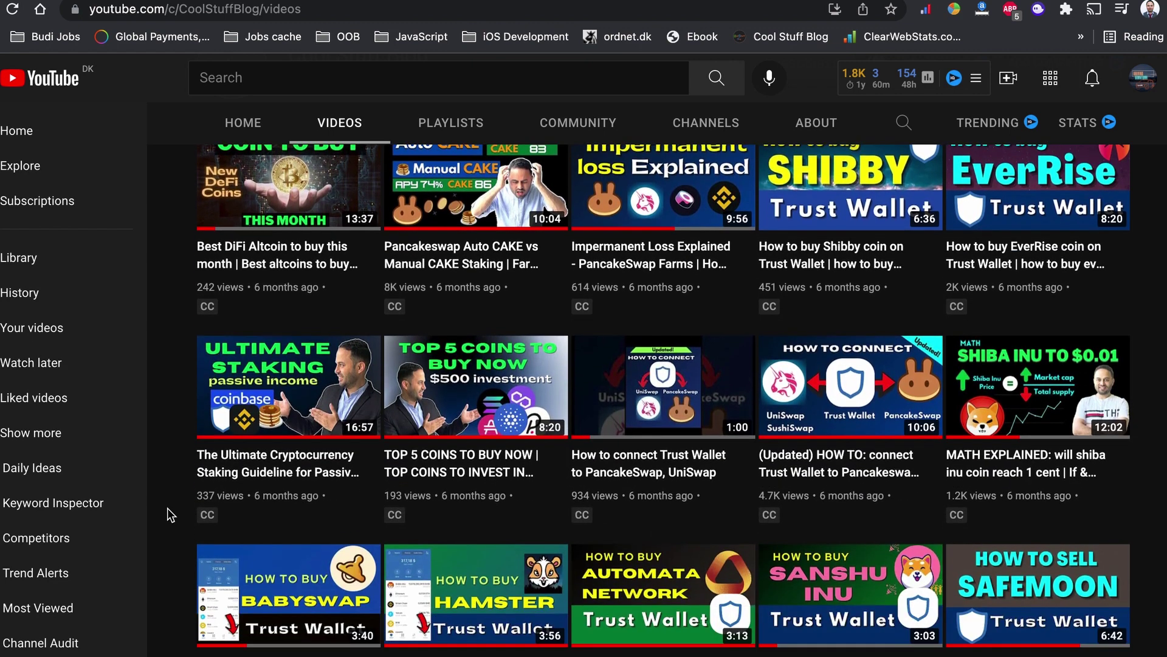
scroll(168, 514, "down", 2)
scroll(167, 509, "up", 10)
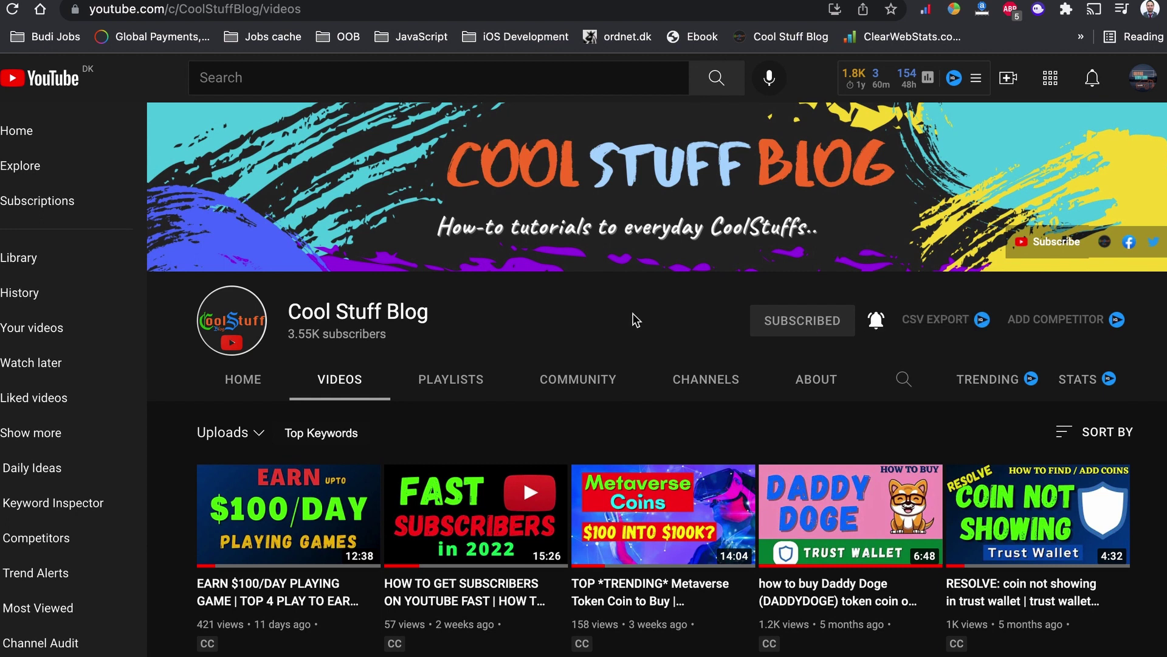
left_click(233, 387)
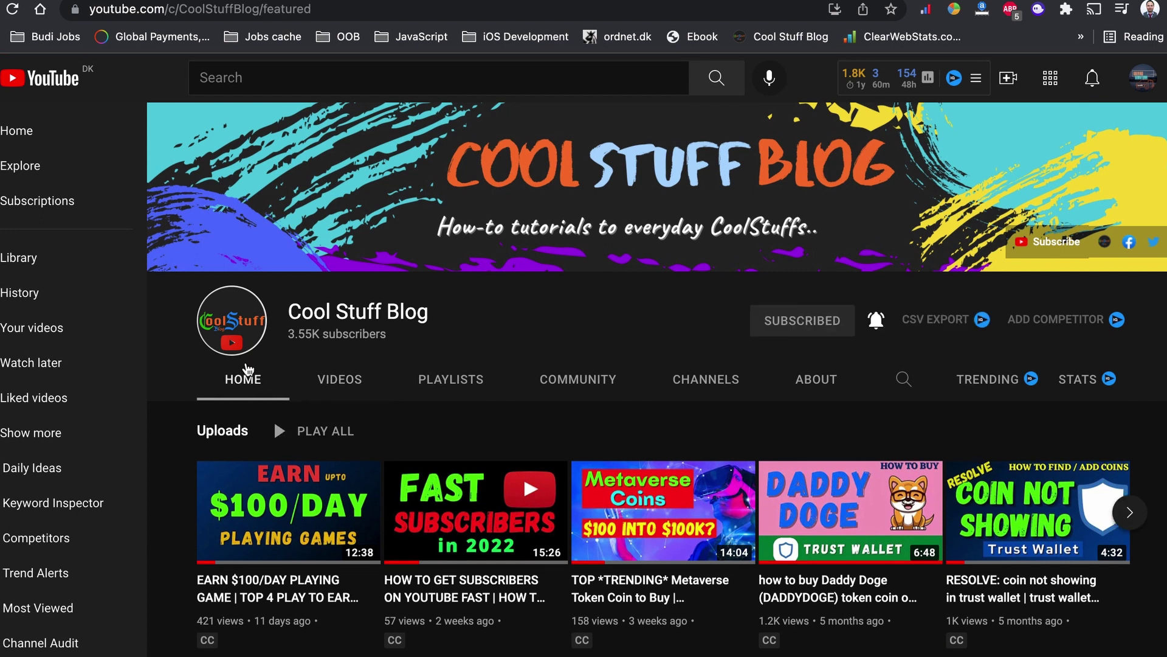
scroll(500, 321, "down", 10)
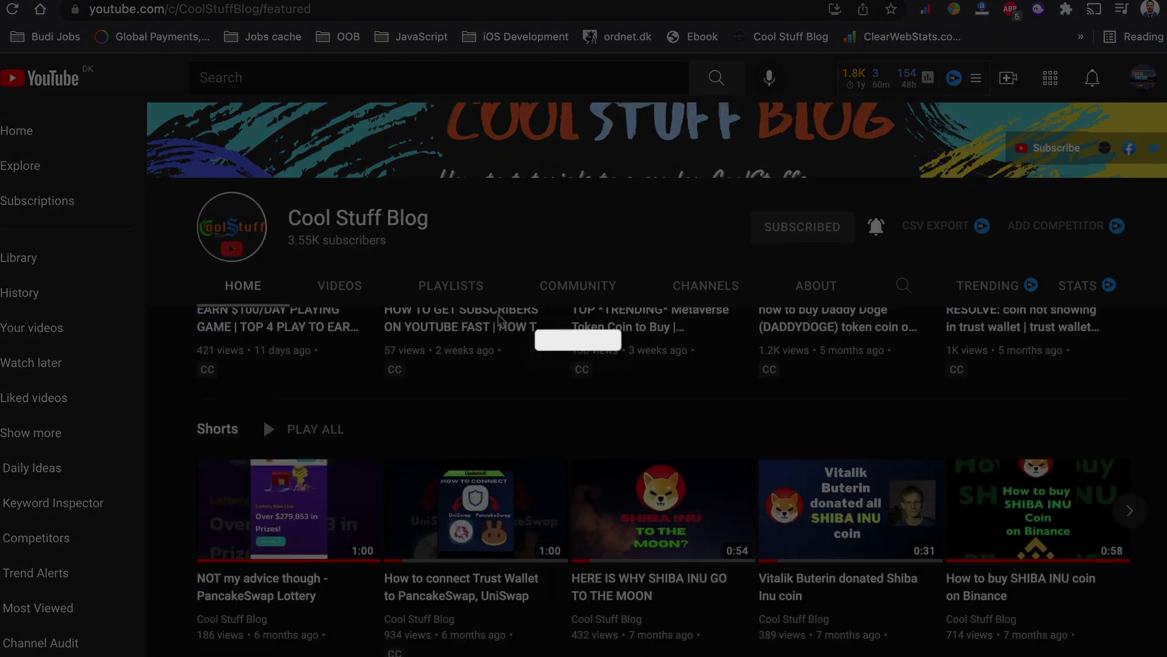
scroll(657, 402, "down", 11)
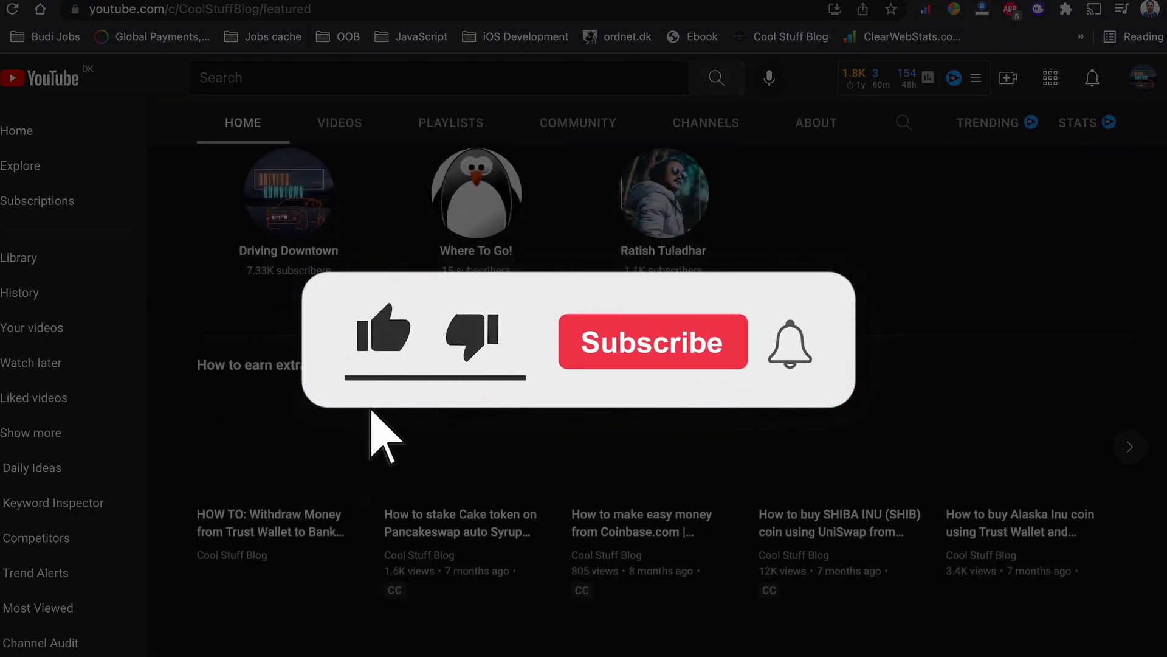
scroll(187, 388, "up", 2)
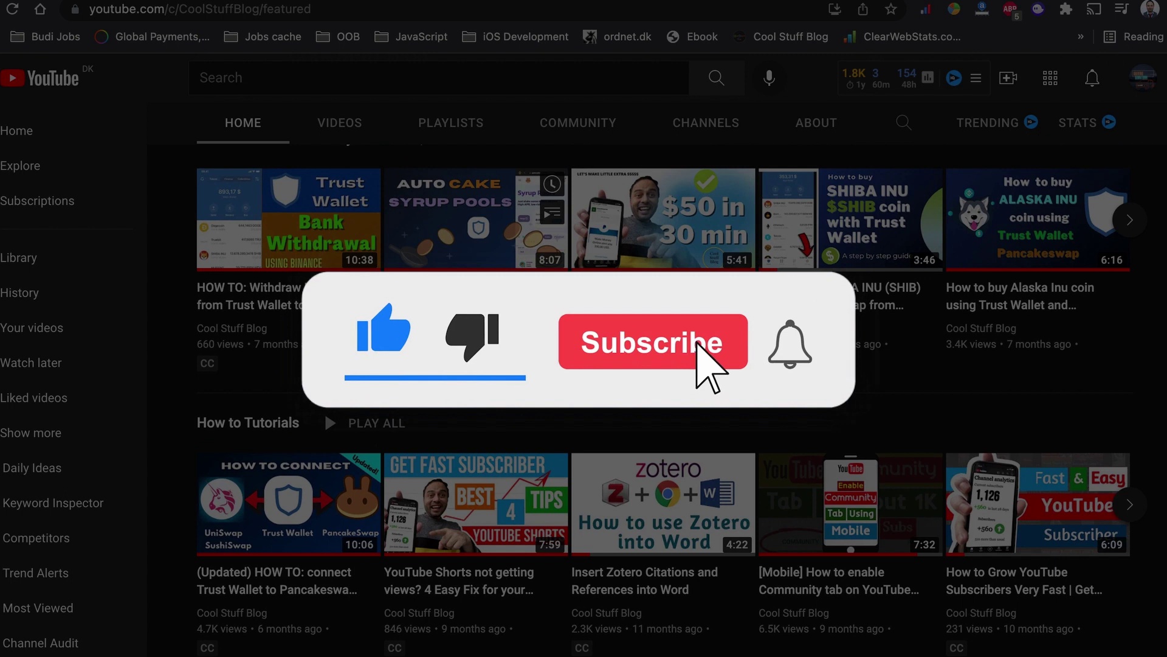
scroll(186, 388, "up", 1)
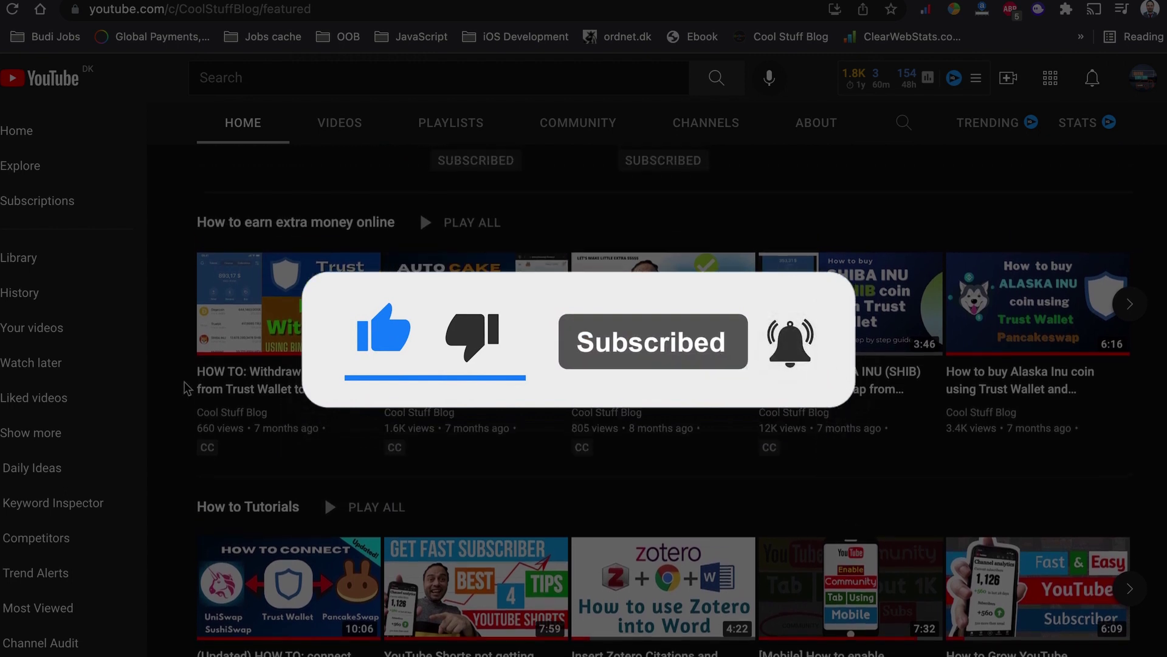
scroll(186, 388, "down", 7)
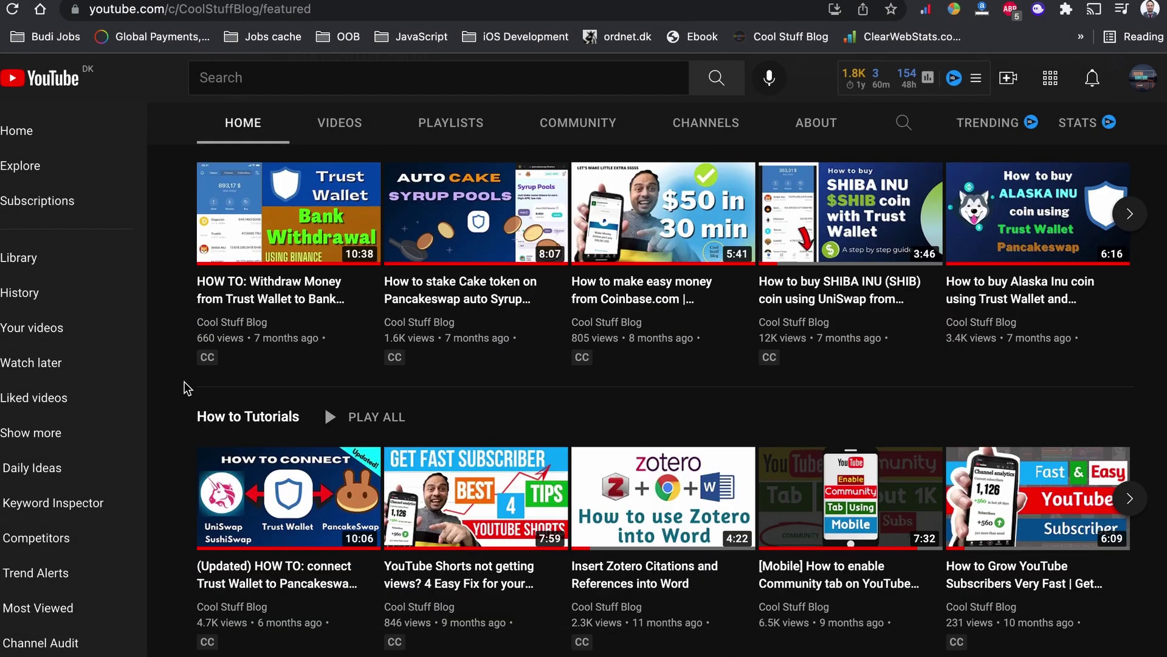
scroll(187, 388, "down", 2)
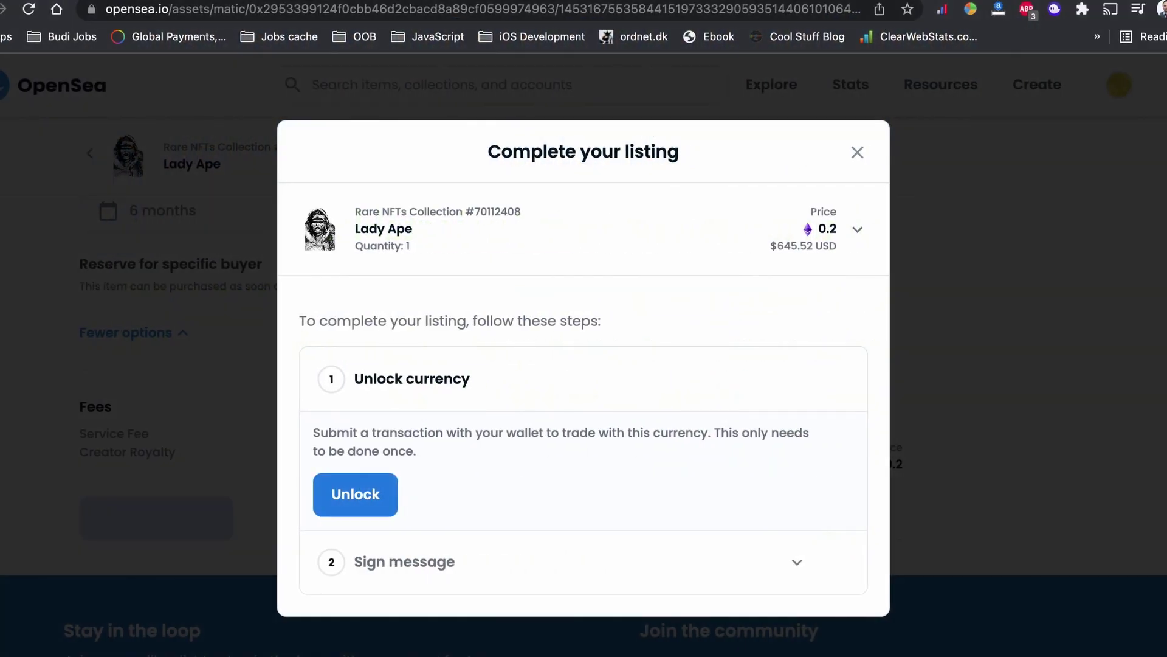
- Close the listing completion steps and collapse the extra listing options with Fewer options
left_click(939, 458)
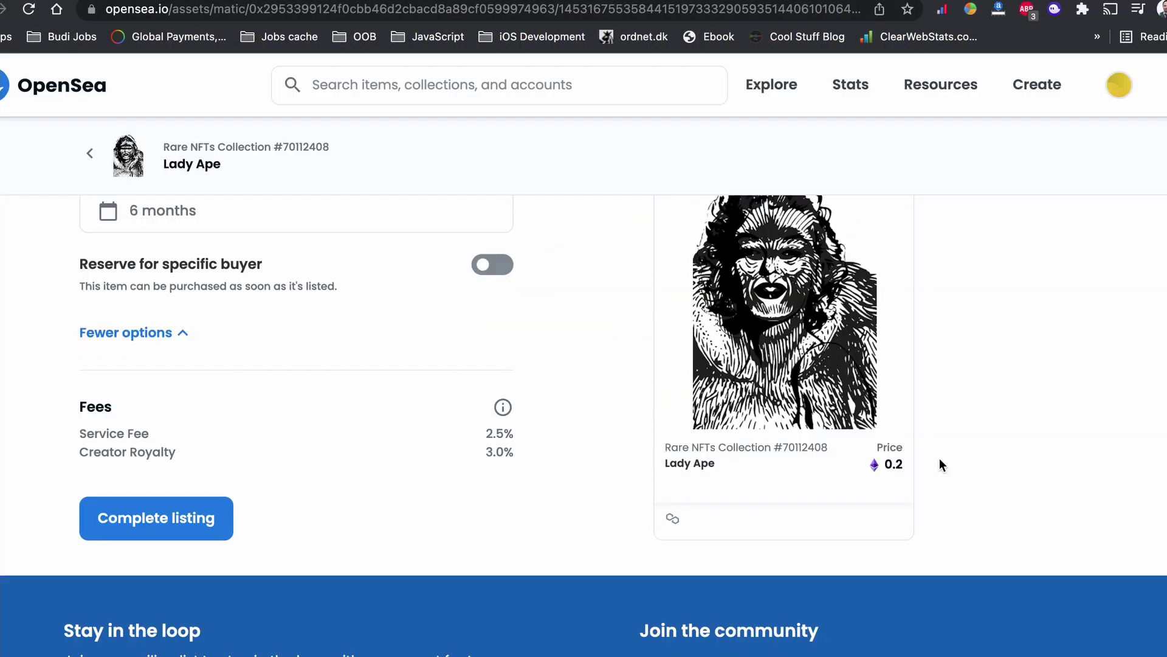
scroll(963, 429, "up", 2)
scroll(964, 429, "down", 10)
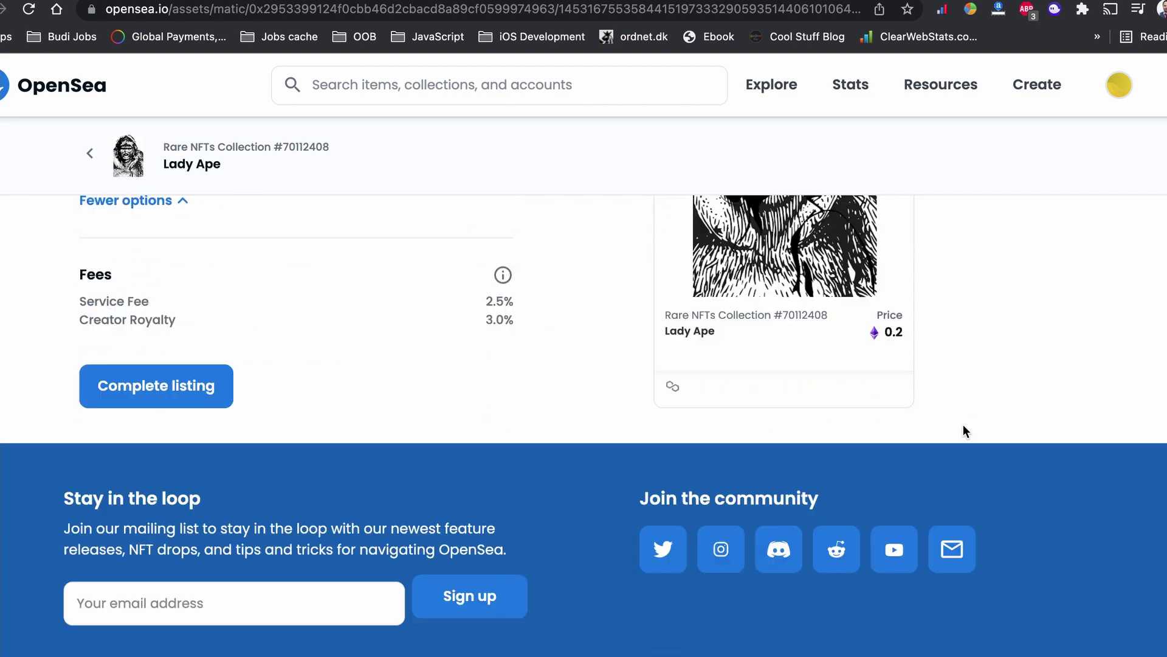
scroll(963, 425, "up", 10)
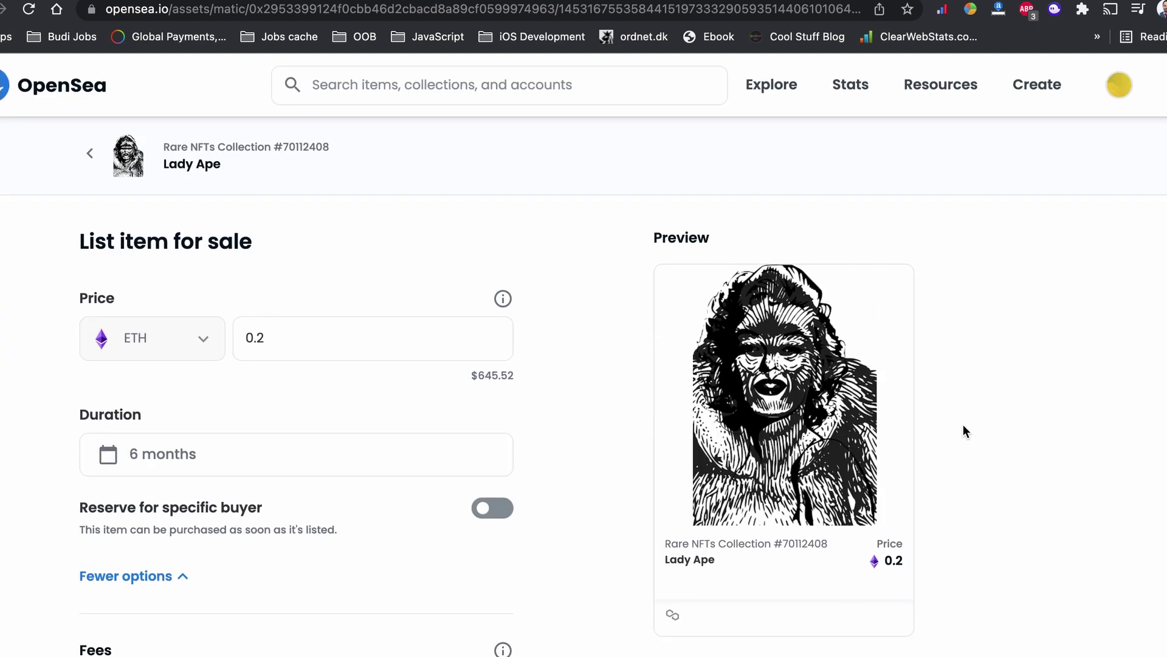
scroll(964, 426, "down", 5)
scroll(964, 426, "up", 2)
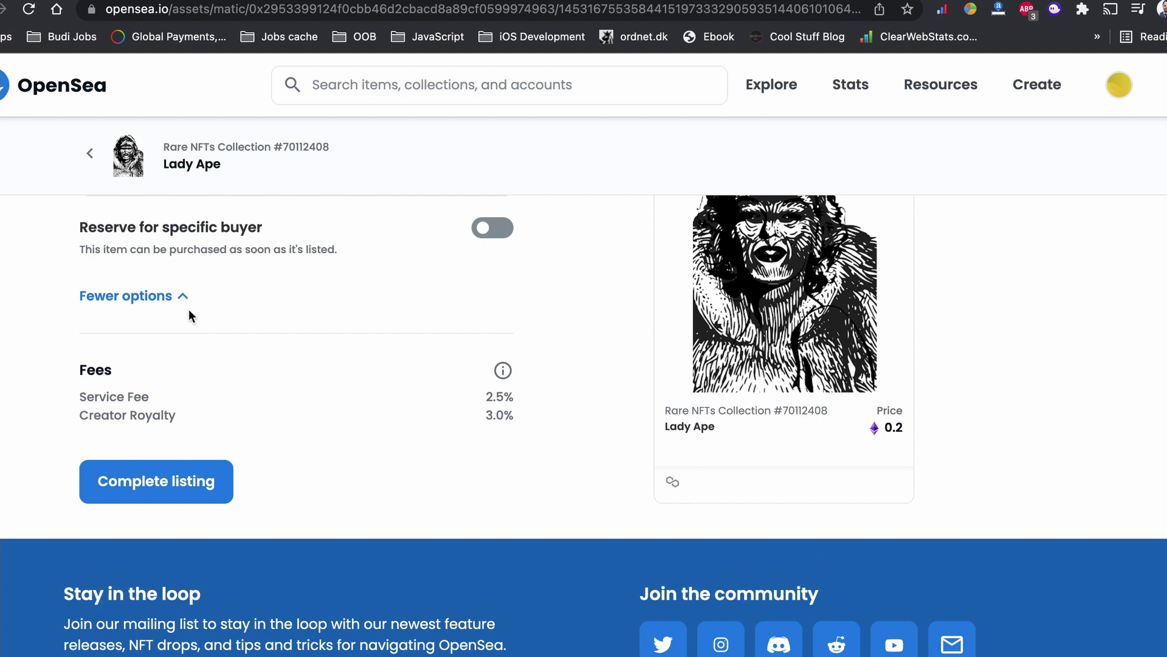
left_click(162, 293)
scroll(162, 290, "up", 5)
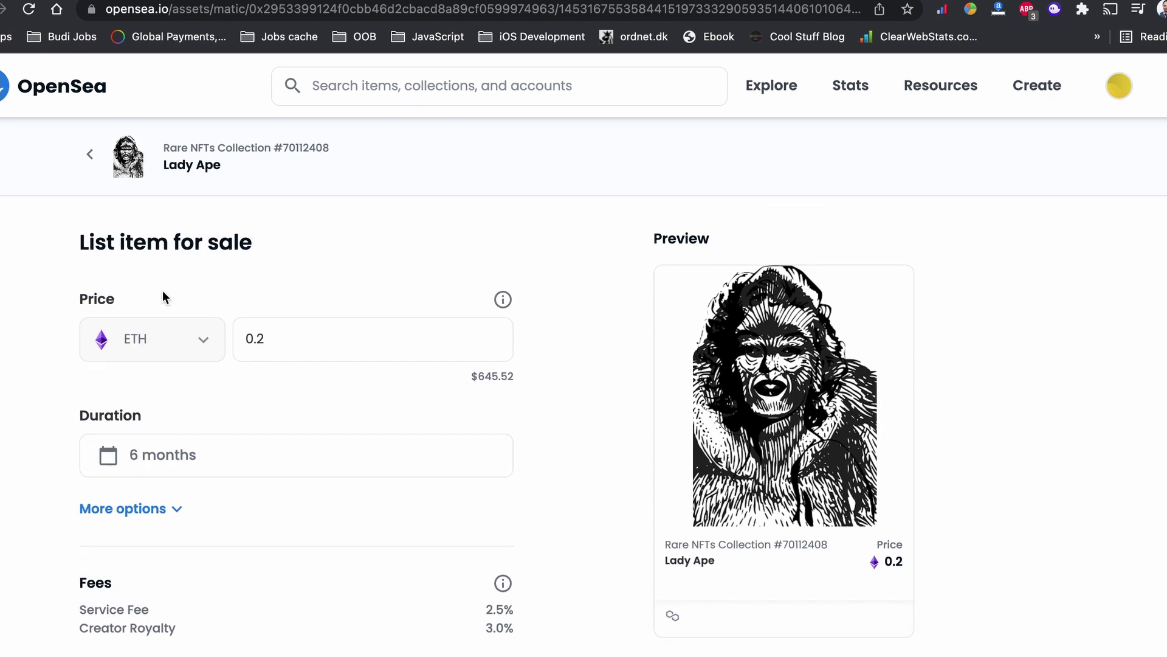
- Set the listing duration to 1 week, then change it to 6 months
left_click(240, 467)
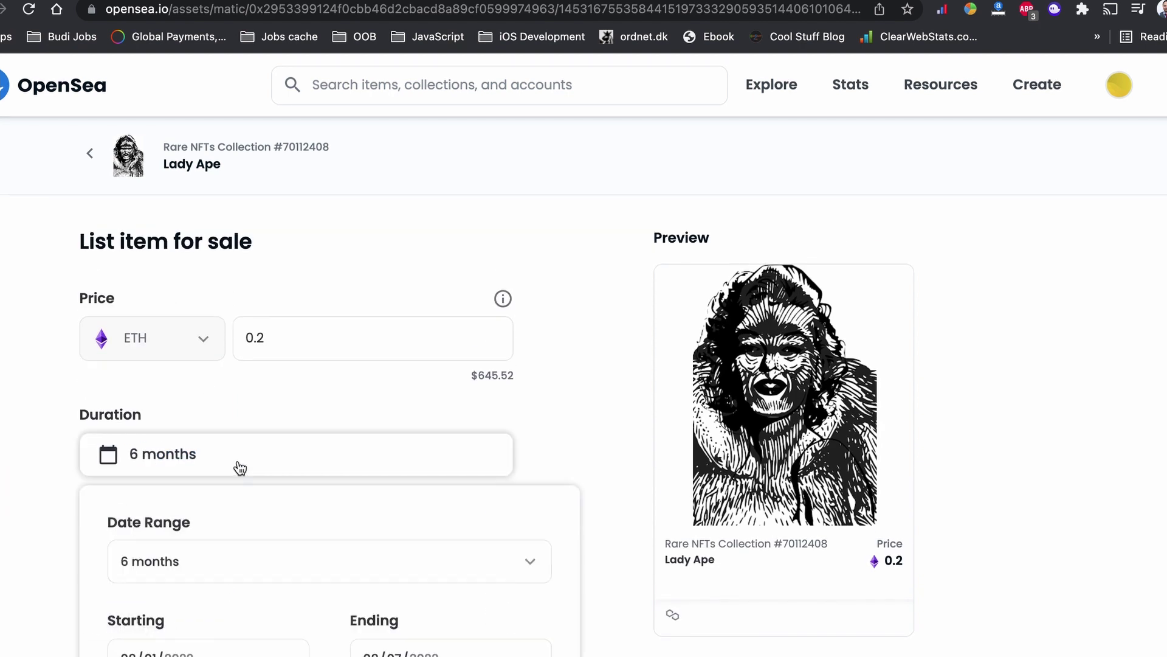
left_click(214, 561)
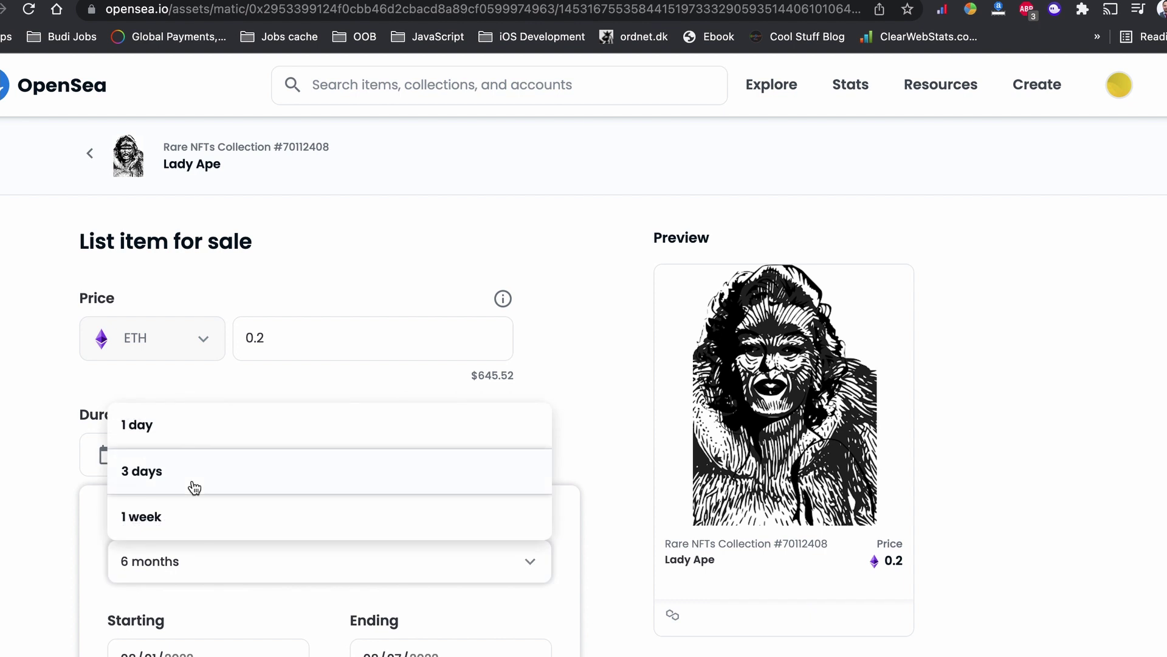
left_click(194, 526)
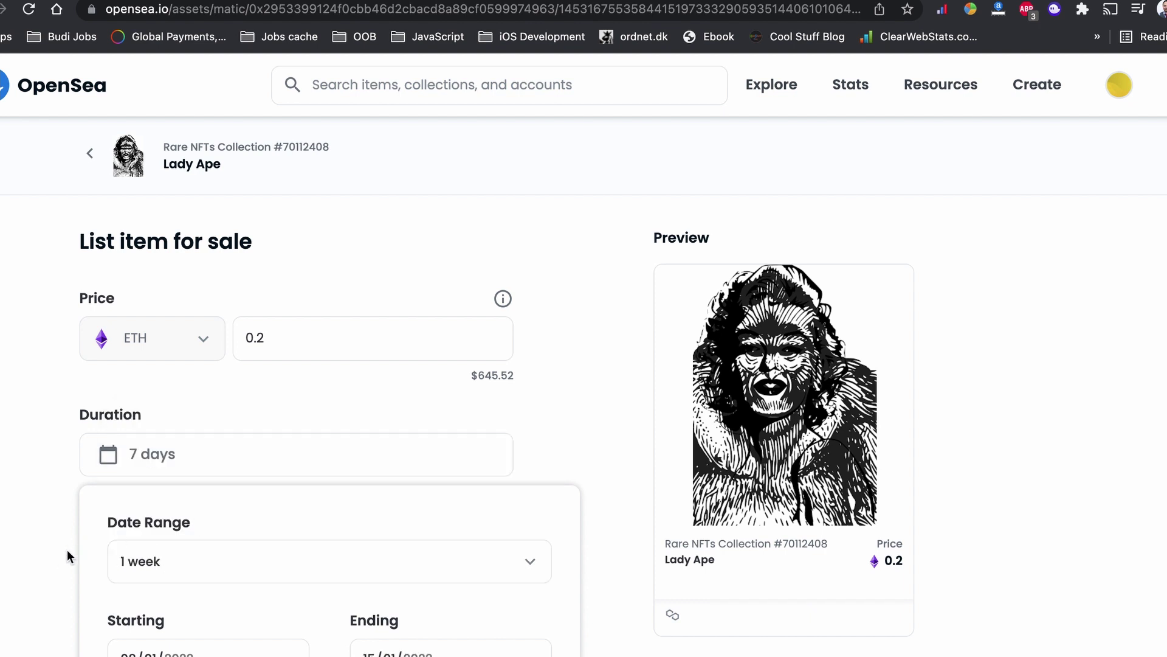
scroll(59, 552, "down", 3)
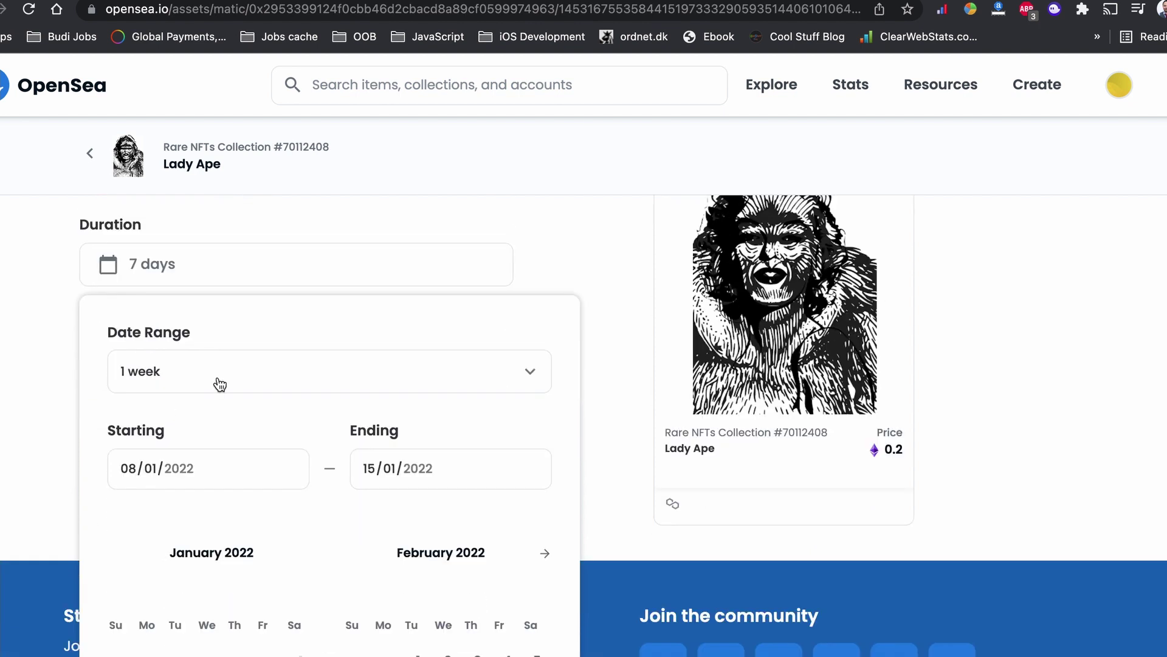
scroll(219, 385, "down", 3)
scroll(217, 383, "up", 1)
left_click(242, 282)
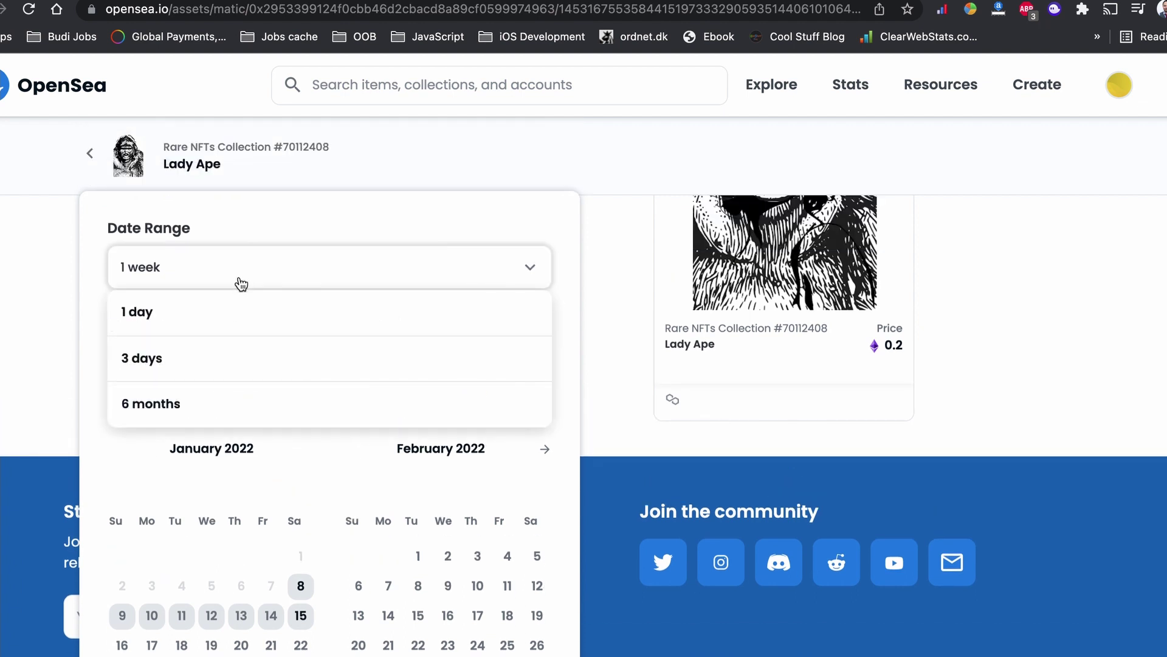
left_click(126, 405)
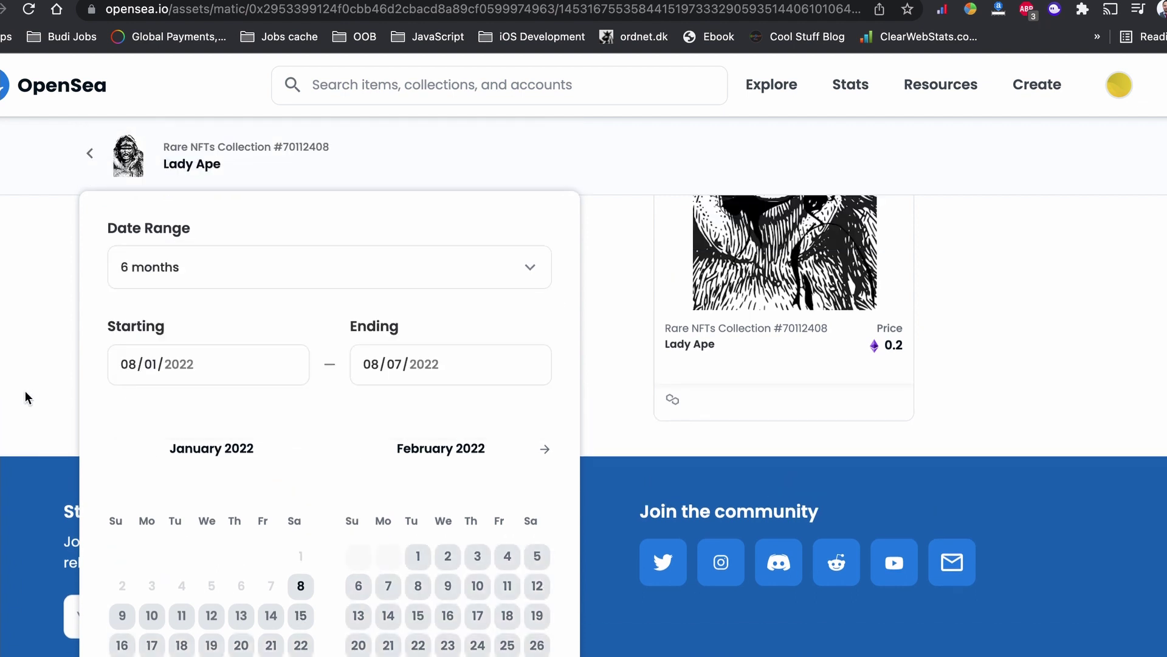
left_click(25, 397)
scroll(27, 398, "up", 5)
scroll(25, 398, "down", 3)
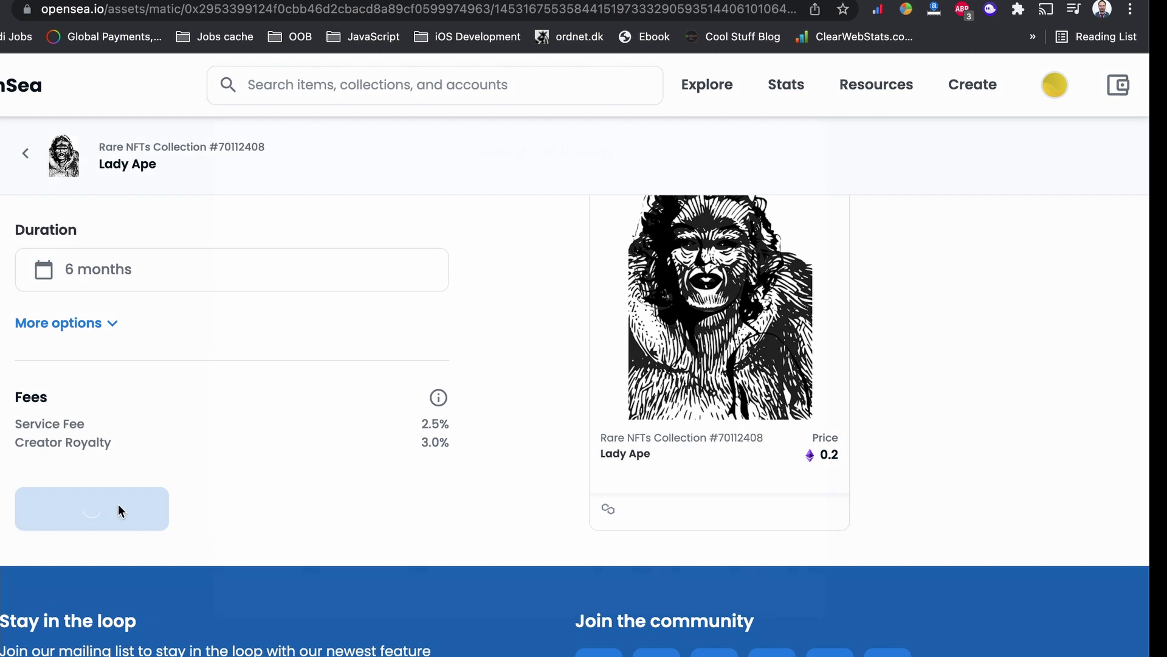
- Complete the listing and sign the MetaMask request to unlock the currency
left_click(183, 507)
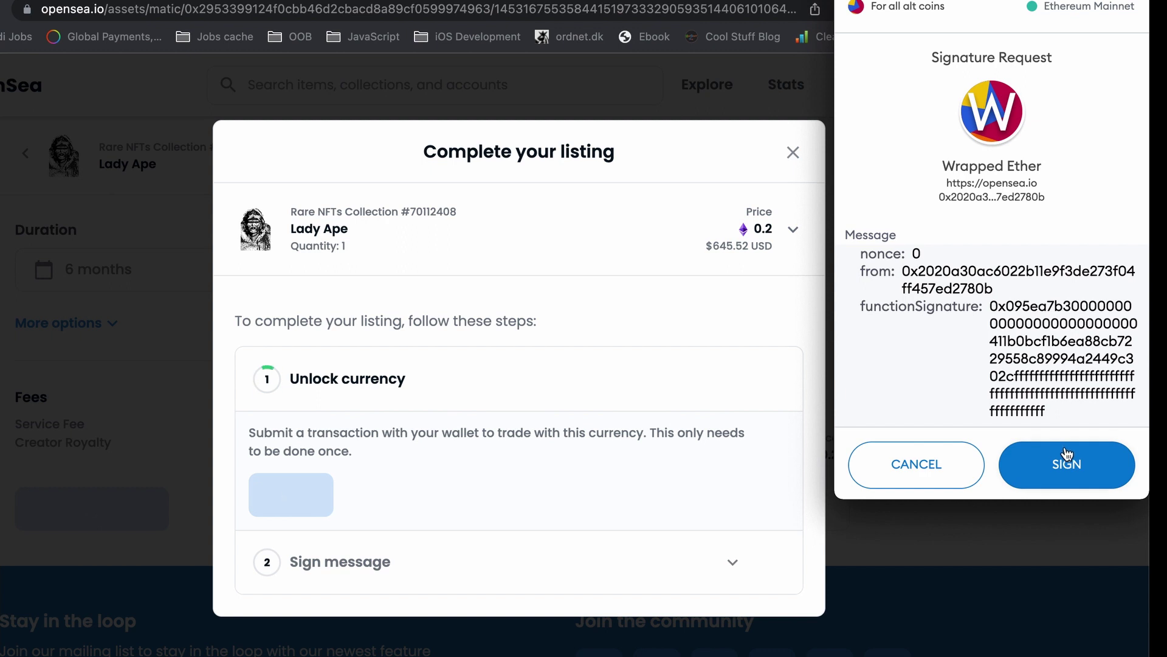
left_click(1066, 469)
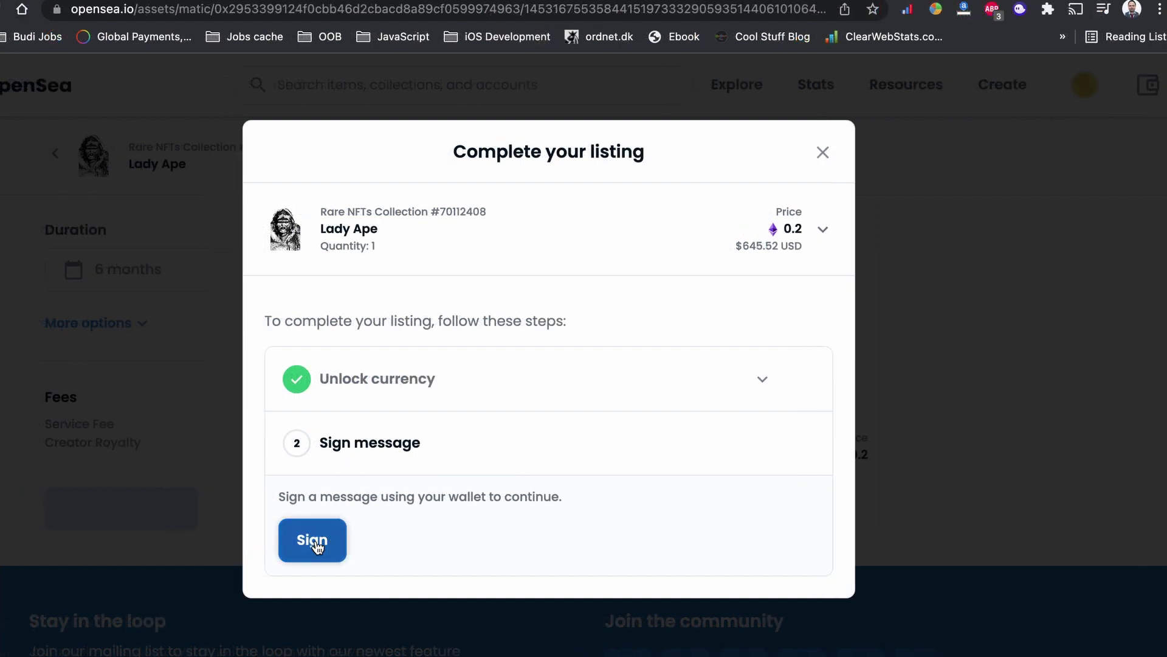
- Sign the listing message in OpenSea and approve it in MetaMask to list Lady Ape
left_click(316, 542)
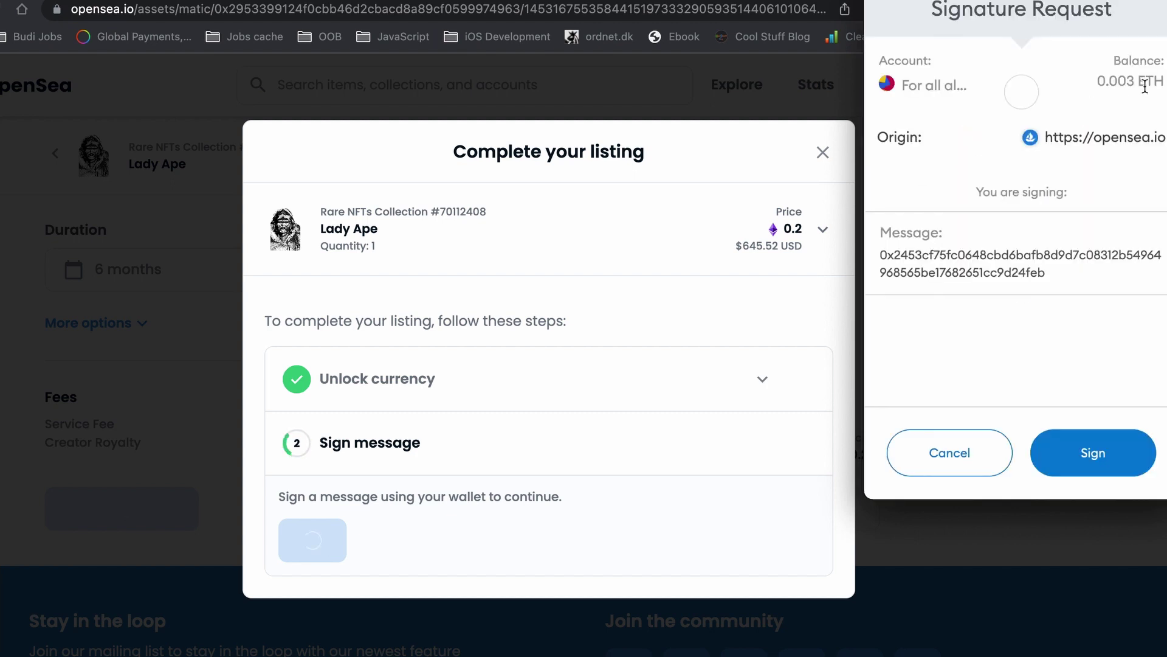
left_click(1095, 461)
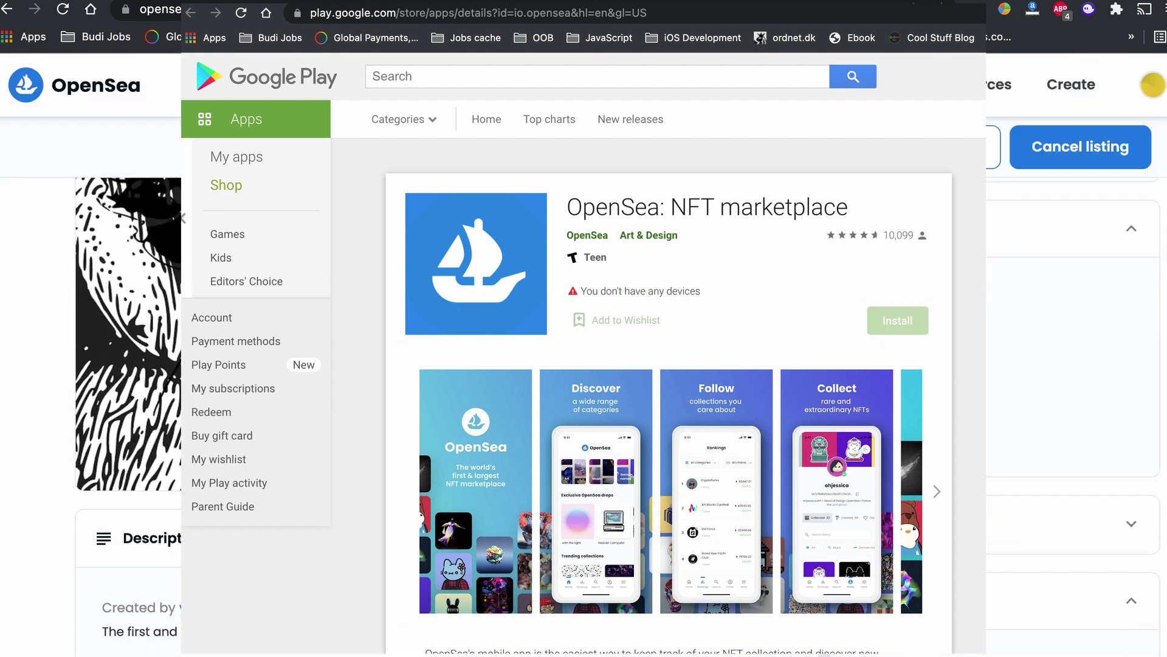
- Scroll the Lady Ape item page to show it for sale at 0.2 until July 8, 2022
scroll(617, 370, "down", 2)
scroll(616, 371, "up", 15)
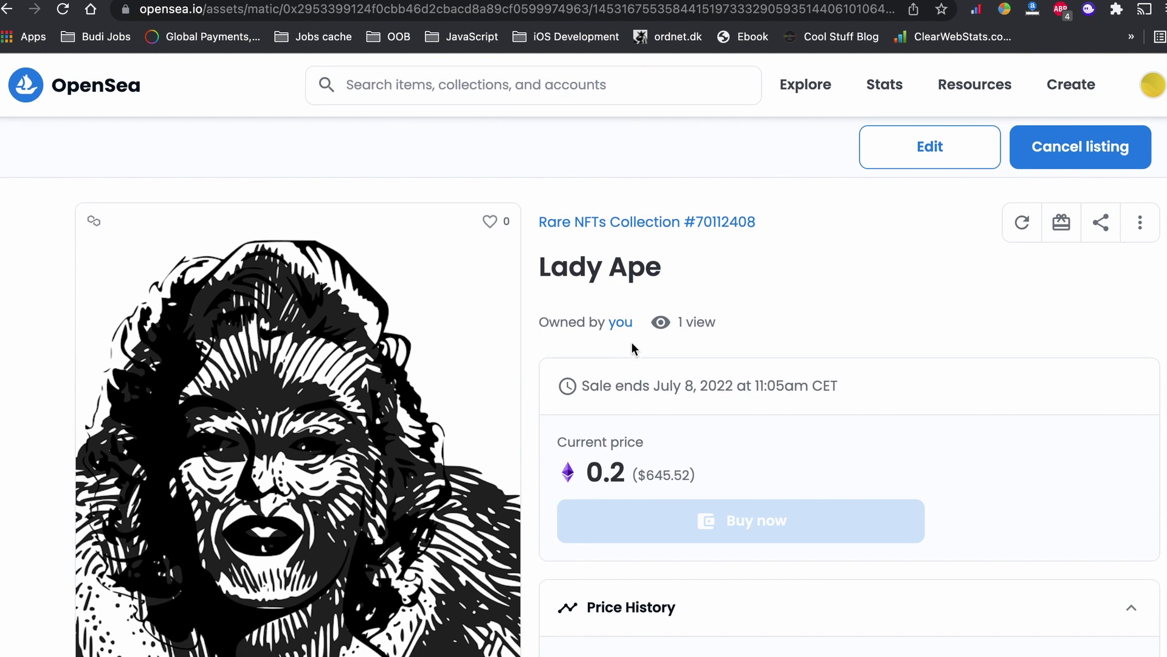
- Return to the OpenSea home page and log out from the avatar's account menu
left_click(129, 90)
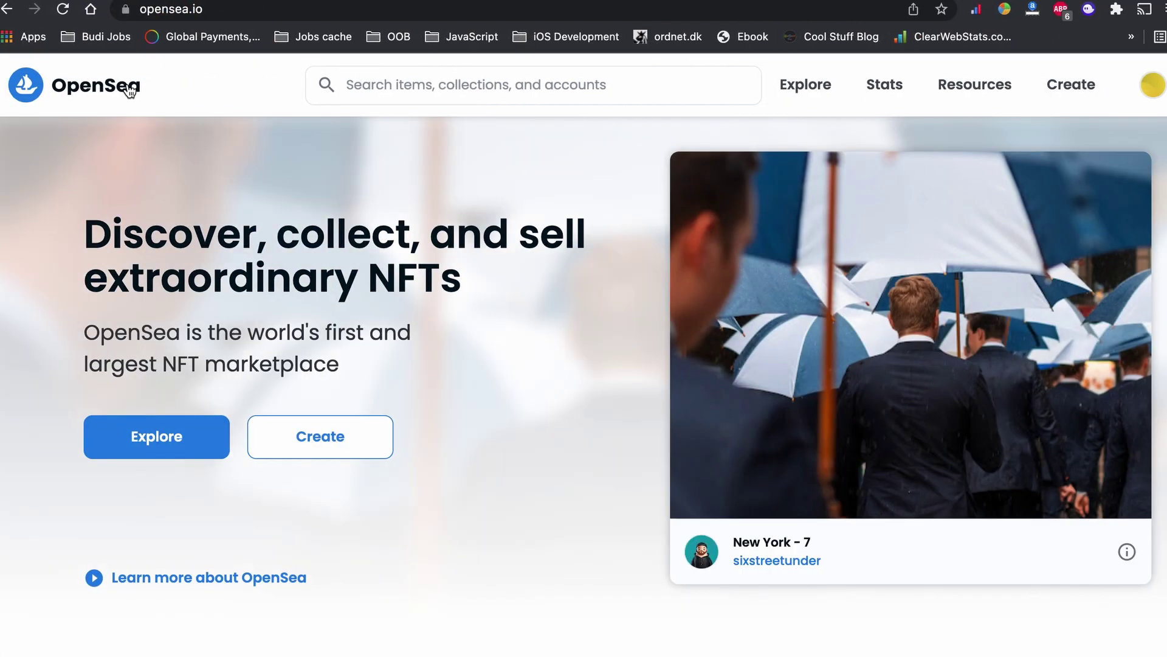
mouse_move(1154, 87)
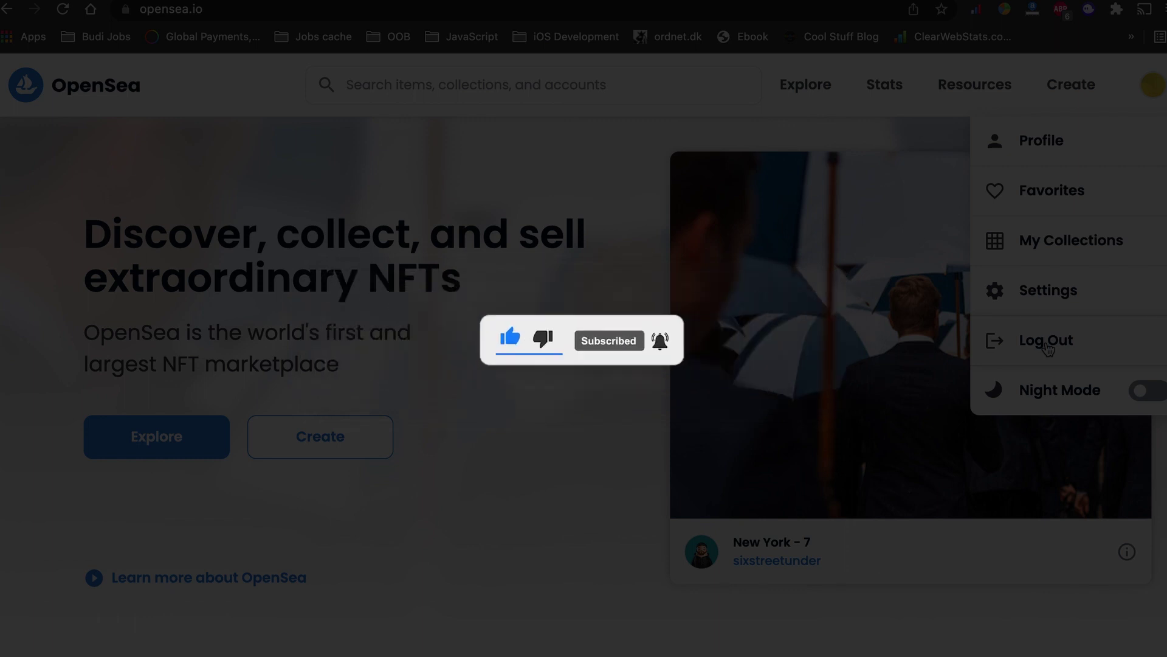
left_click(1047, 344)
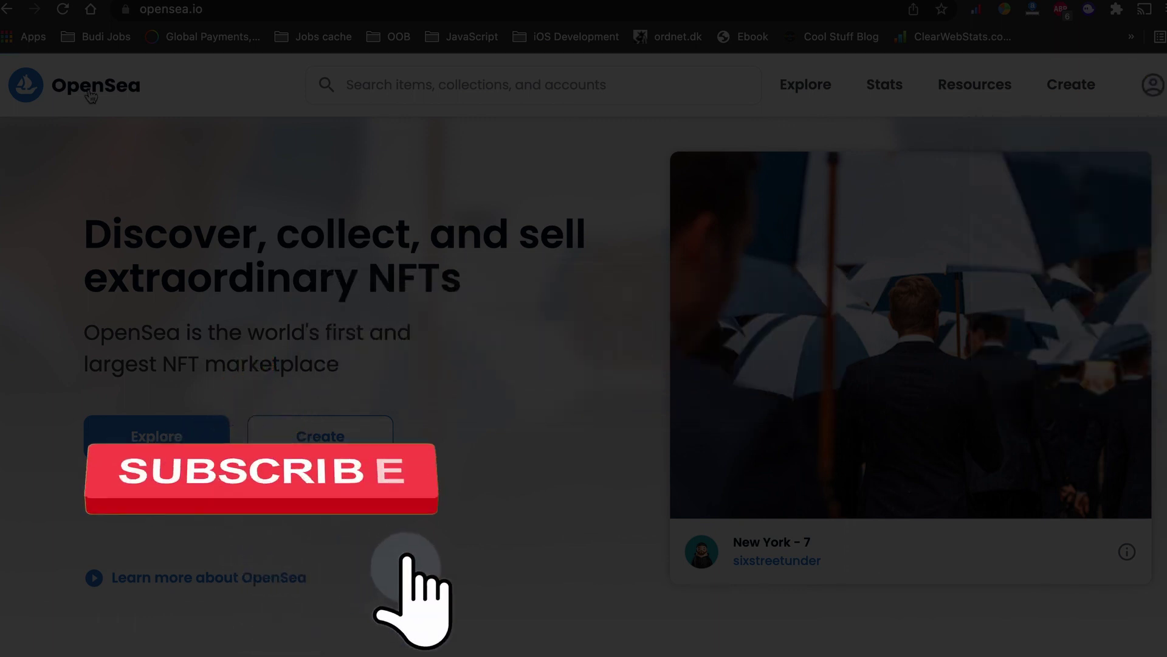
scroll(145, 398, "down", 3)
scroll(143, 399, "down", 10)
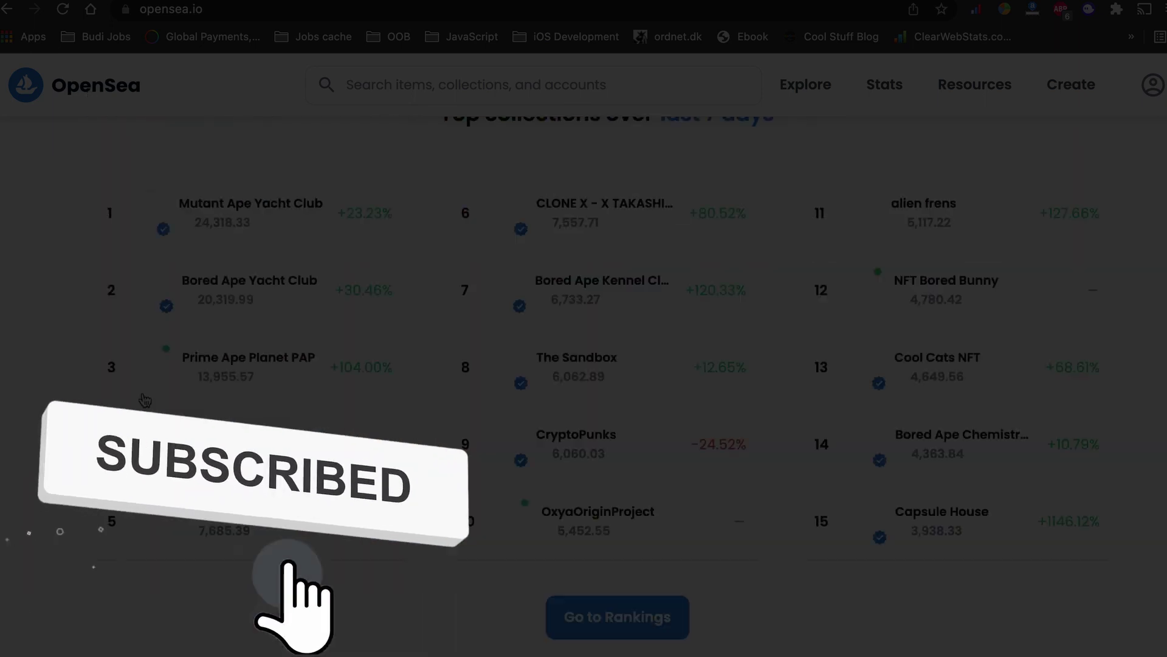
scroll(144, 400, "down", 7)
scroll(145, 399, "up", 4)
scroll(143, 395, "up", 15)
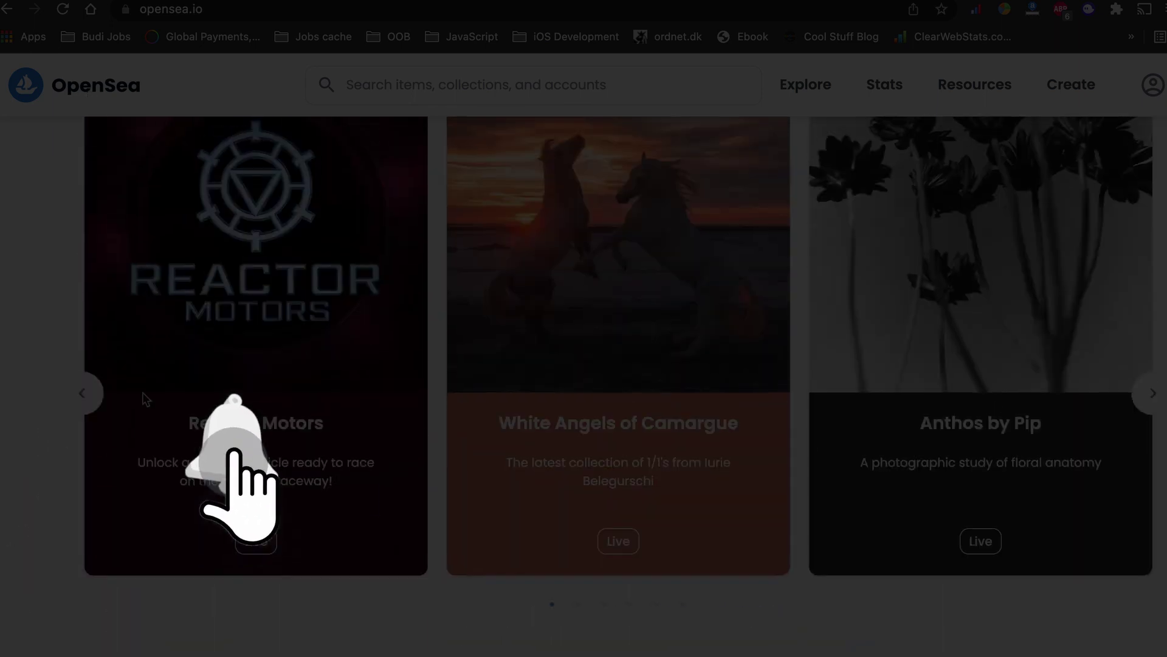